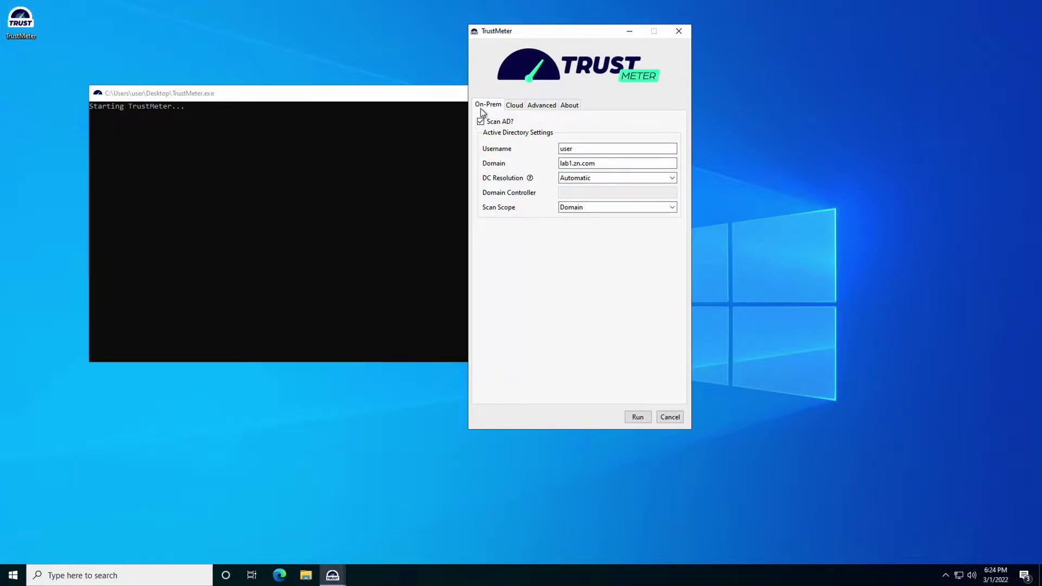
Step: View the AWS, Azure and GCP cloud connection settings after confirming AD scanning for lab1.zn.com
{"action": "left_click", "coordinate": [515, 106]}
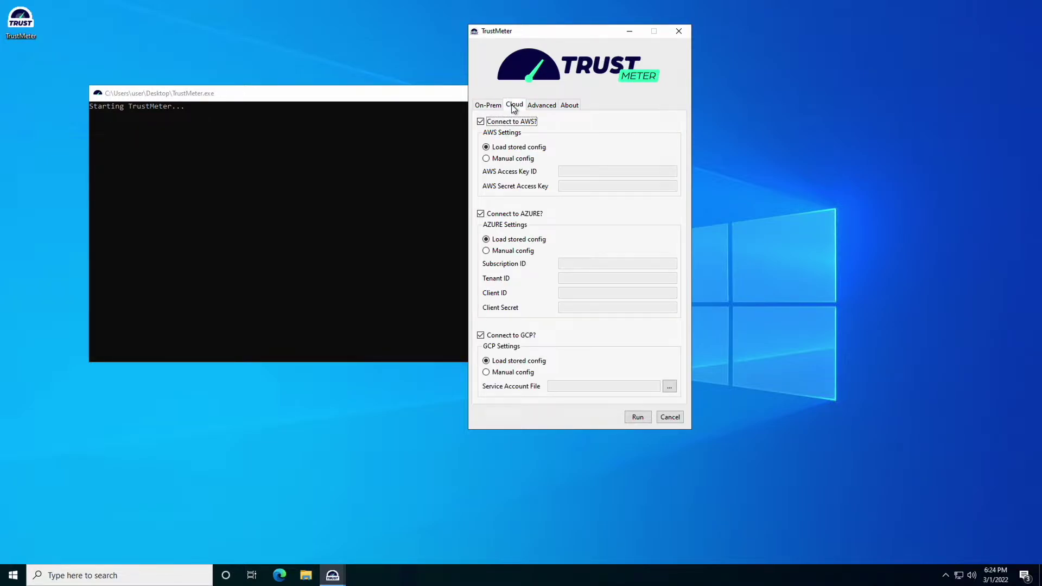
Step: Keep CornerShot enabled in the advanced settings, then submit the domain password to start the scan
{"action": "left_click", "coordinate": [536, 106]}
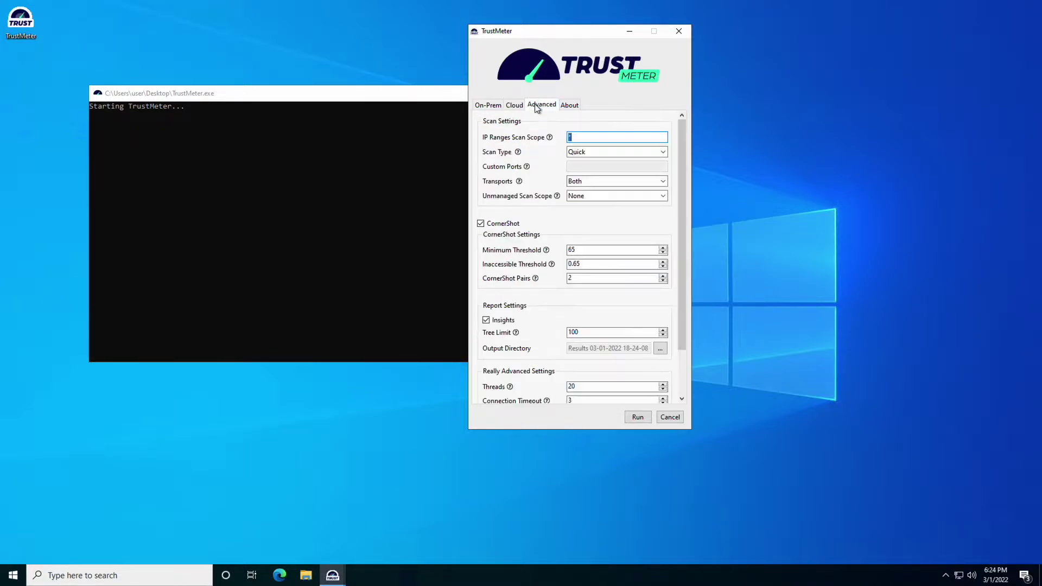
{"action": "left_click", "coordinate": [504, 225]}
{"action": "left_click", "coordinate": [481, 224]}
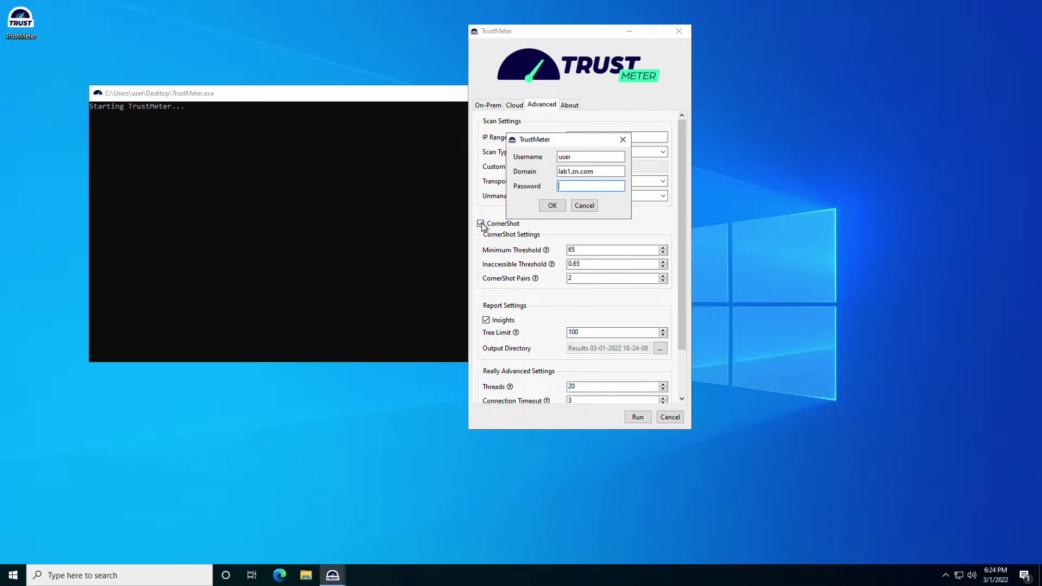
{"action": "type", "text": "********"}
{"action": "key", "text": "Return"}
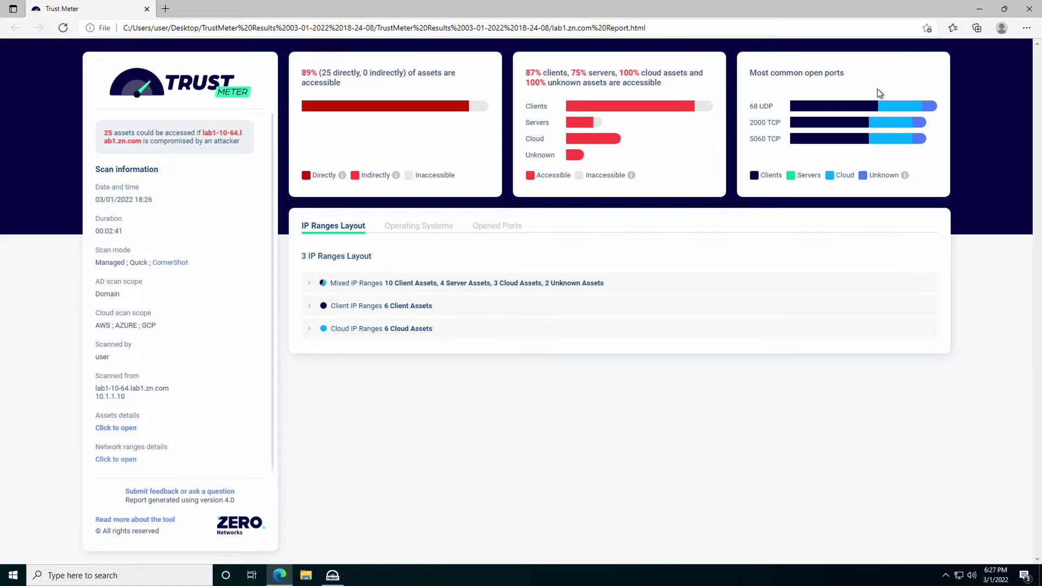
Step: Expand Mixed IP Ranges to reveal the 10.*.*.* and 64.*.*.* subranges
{"action": "left_click", "coordinate": [311, 284]}
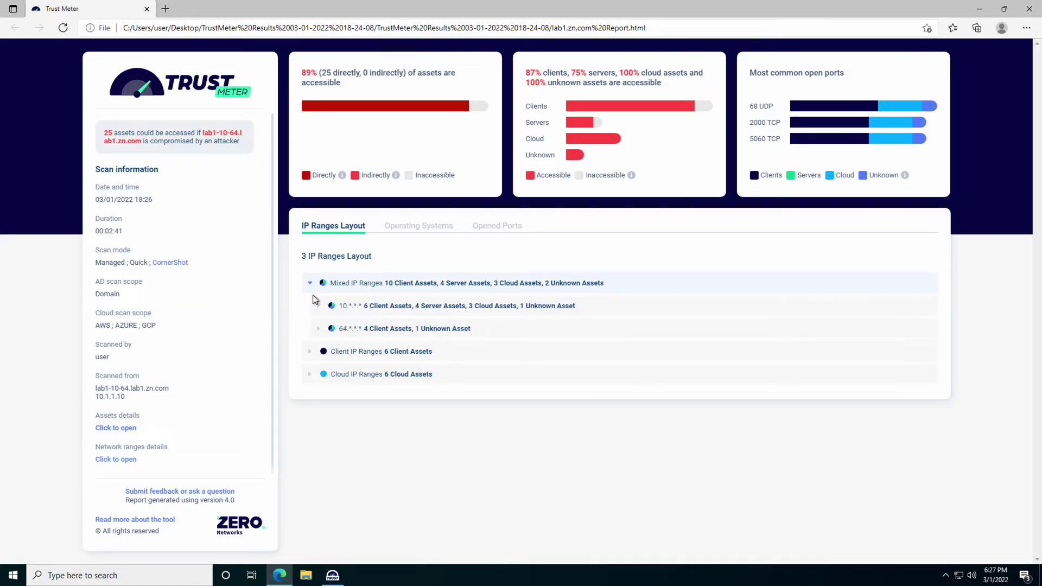
Step: Drill down to the 10.1.1.* assets, then view the nine operating systems and 36 opened ports
{"action": "left_click", "coordinate": [317, 305]}
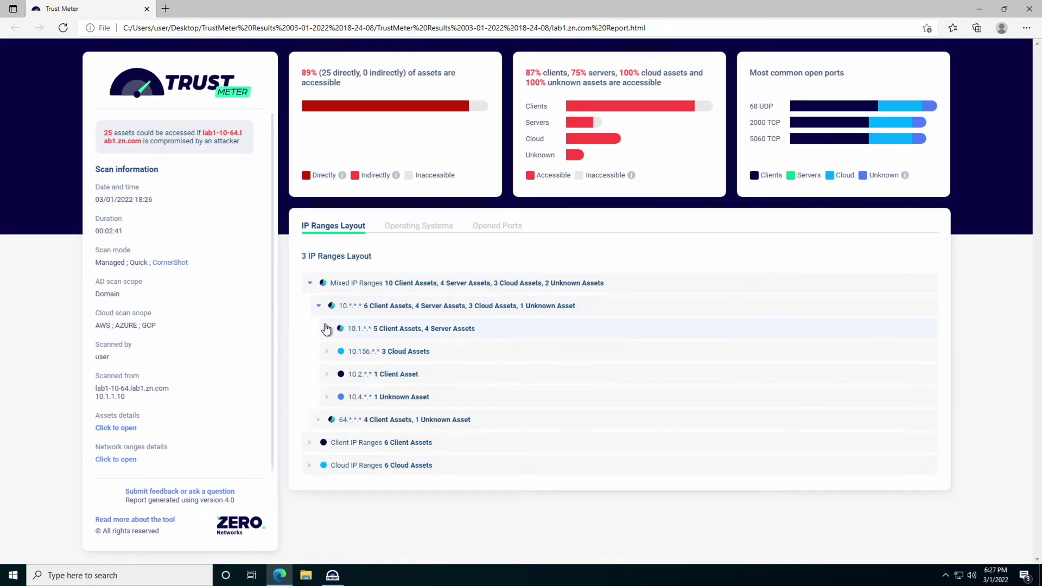
{"action": "left_click", "coordinate": [327, 329]}
{"action": "left_click", "coordinate": [336, 353]}
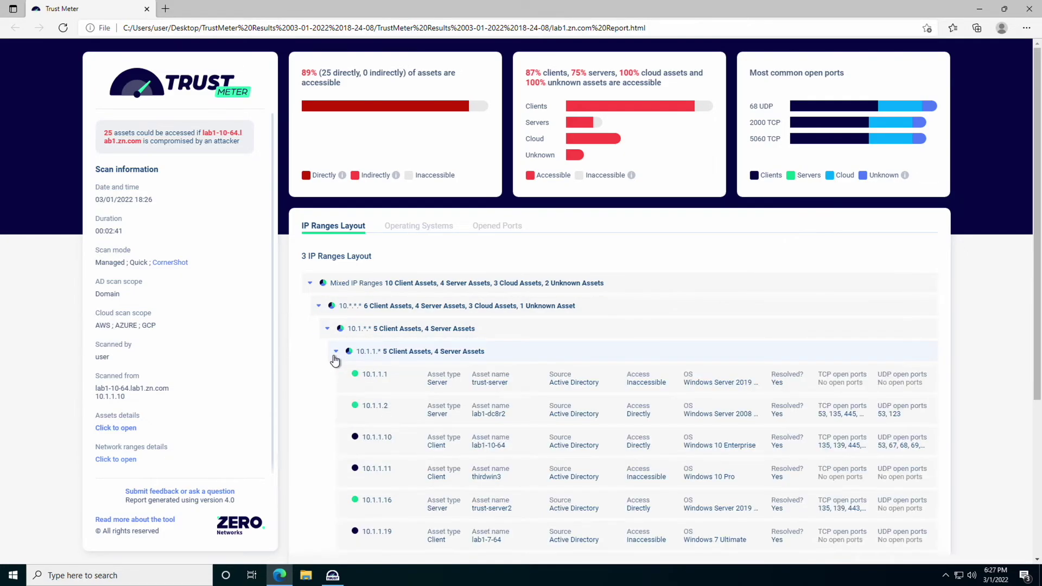
{"action": "scroll", "coordinate": [430, 391], "scroll_direction": "down", "scroll_amount": 2}
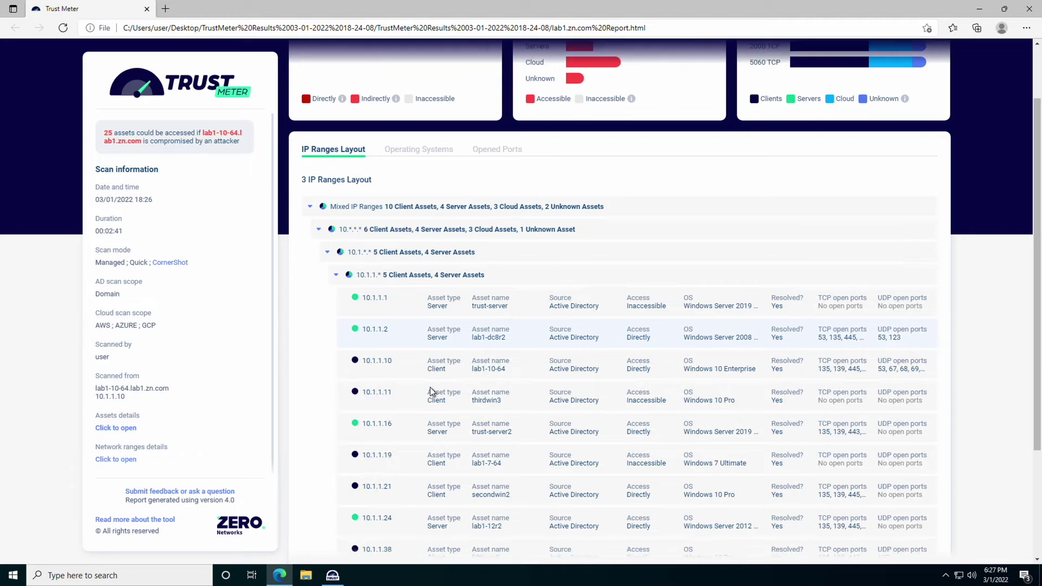
{"action": "left_click", "coordinate": [429, 153]}
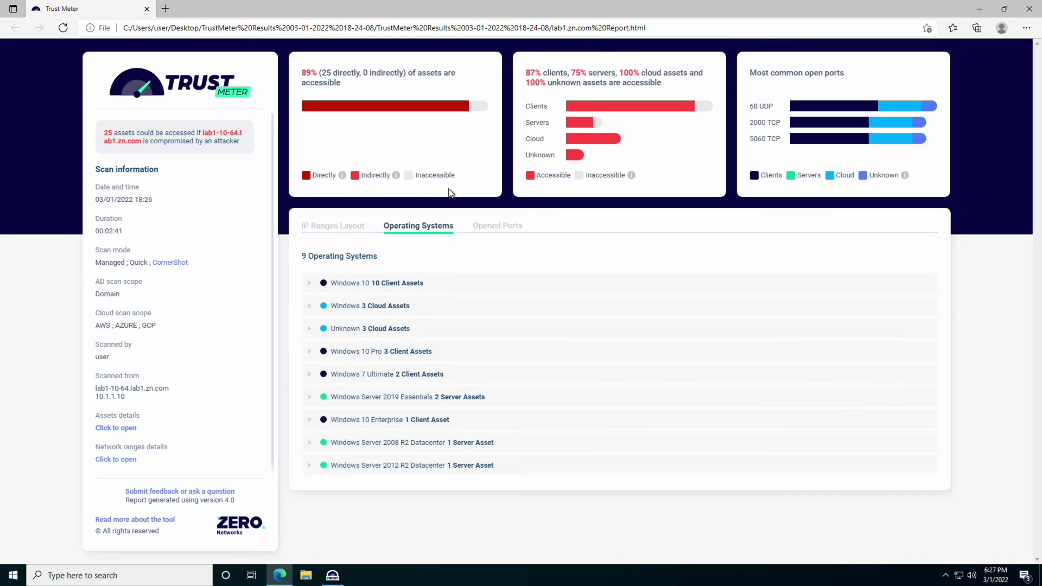
{"action": "left_click", "coordinate": [487, 233]}
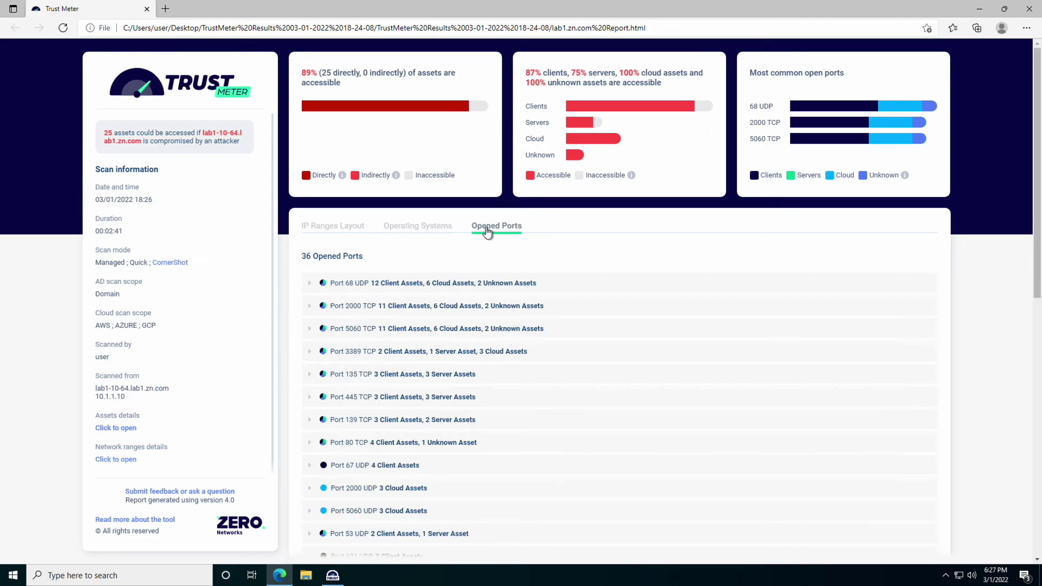